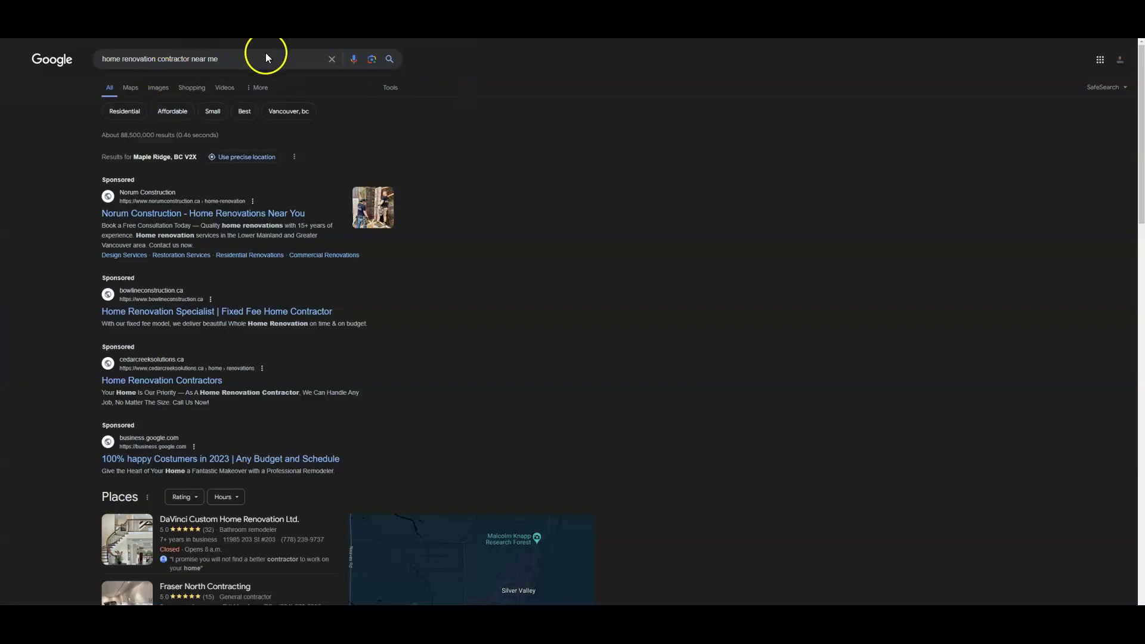
# Search Google for 'langley hvac repair', accepting the corrected spelling of the query.
pyautogui.click(251, 62)
pyautogui.tripleClick(255, 62)
pyautogui.write('langley ')
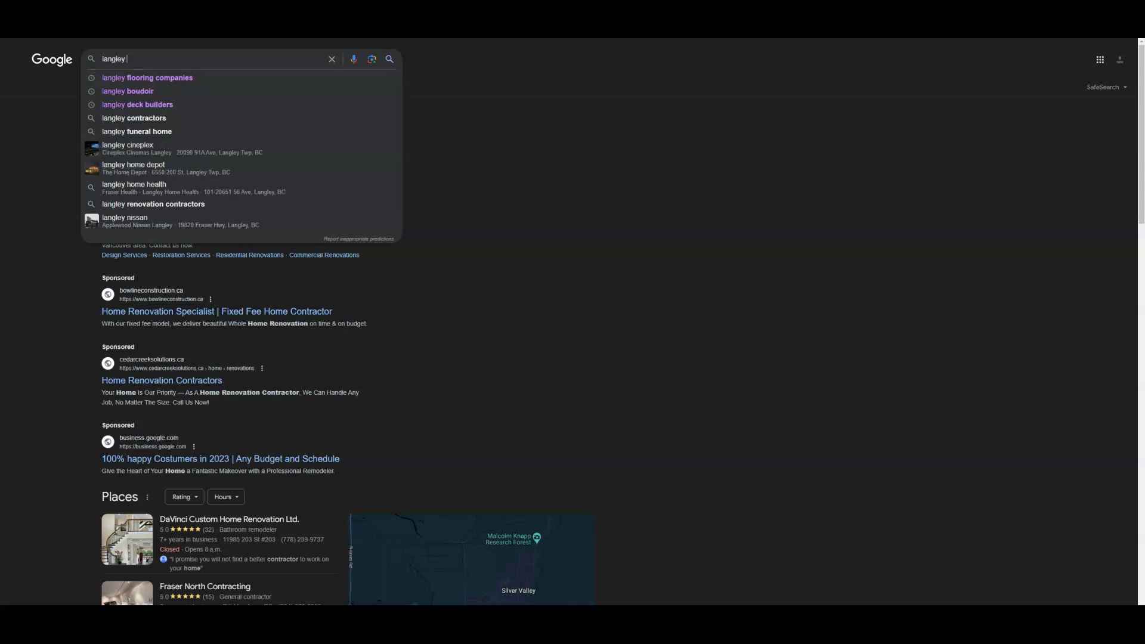
pyautogui.write('havac repair')
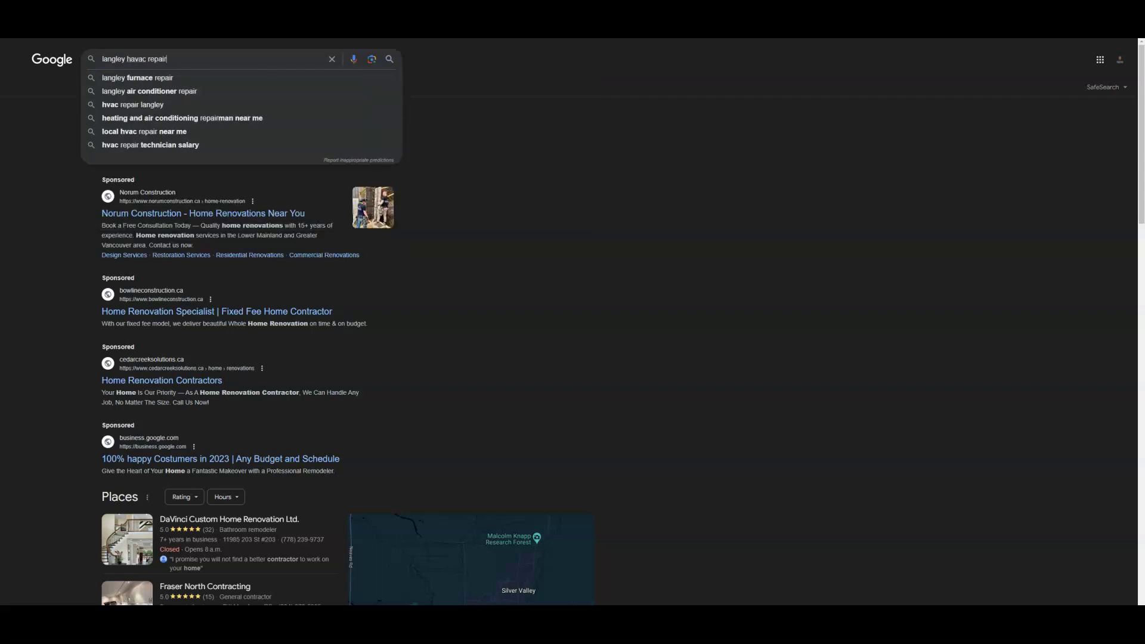
pyautogui.press('Return')
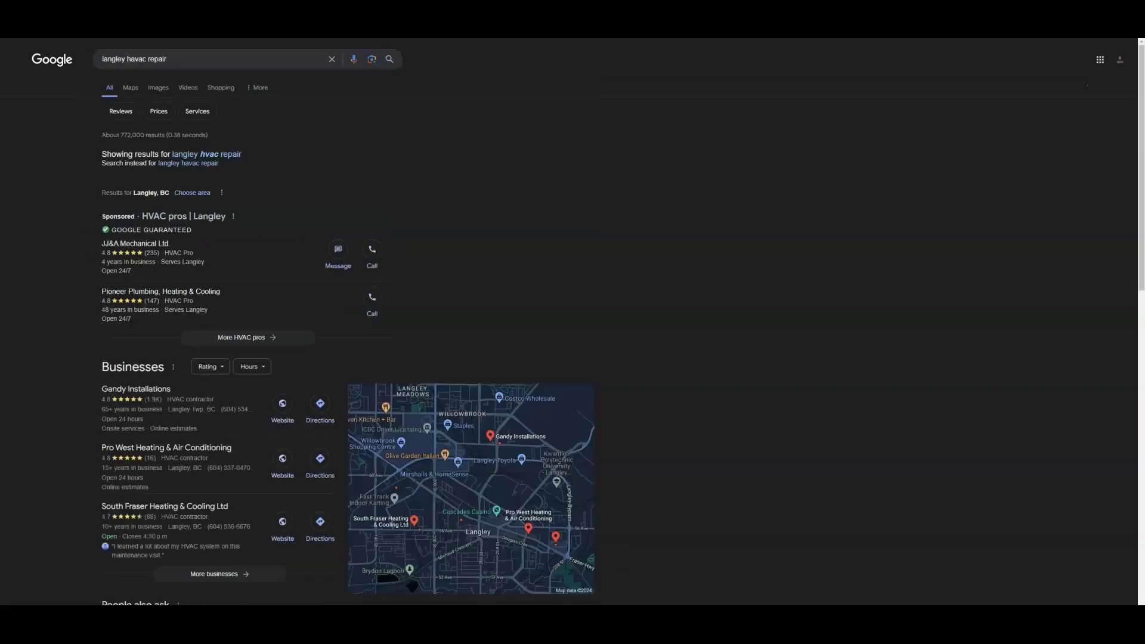
pyautogui.click(137, 59)
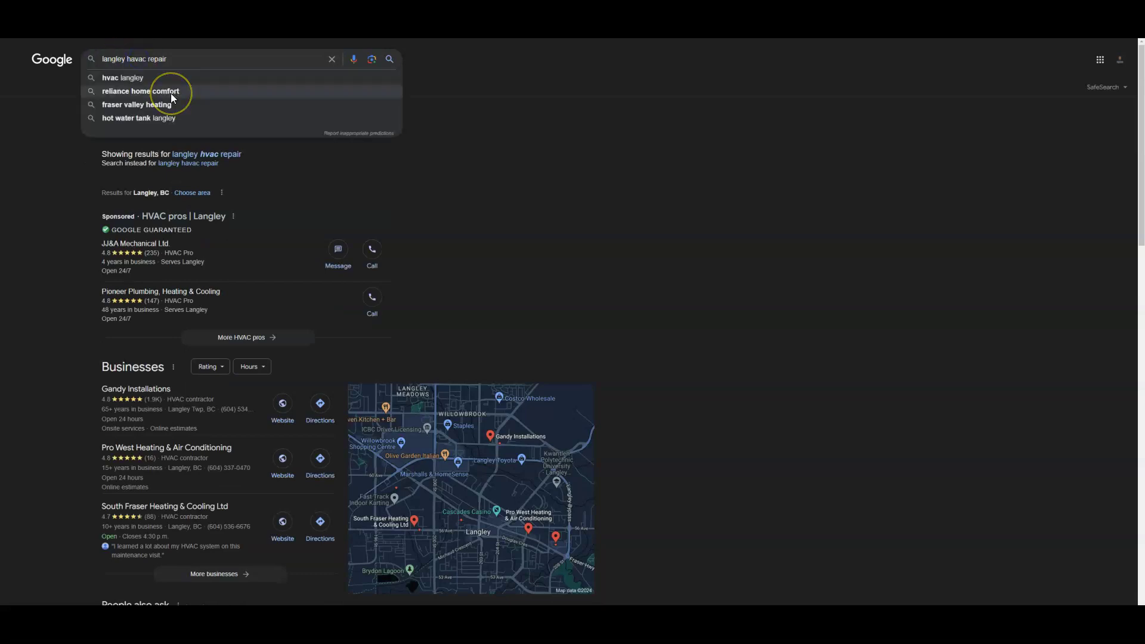
pyautogui.click(171, 93)
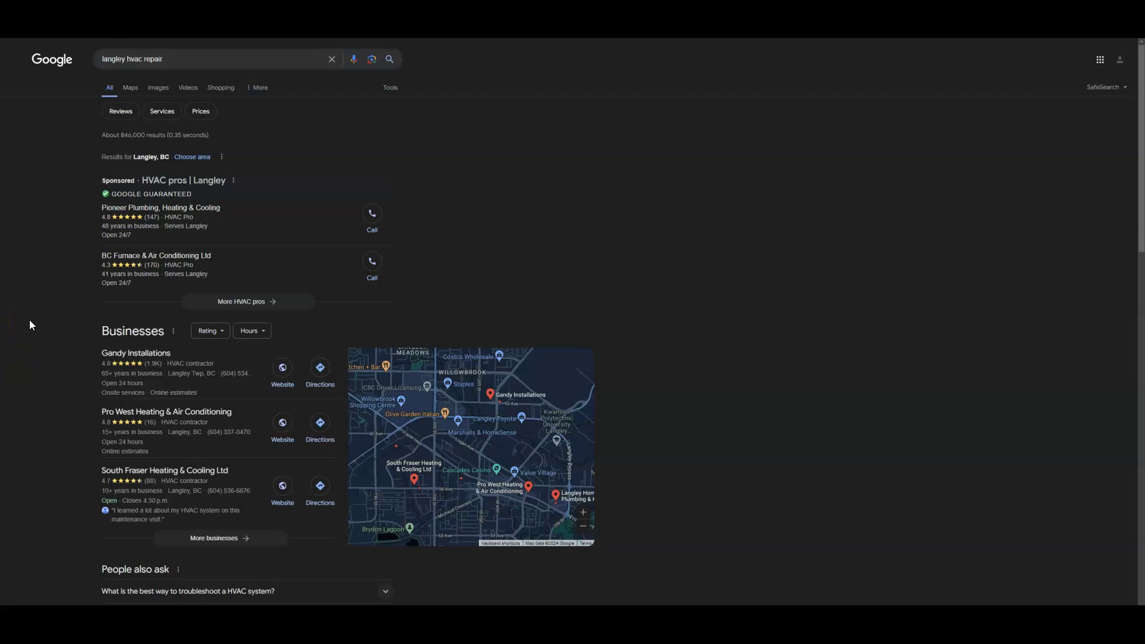
# Scroll through the results to review the HVAC ads, local businesses and map.
pyautogui.scroll(-4, 163, 209)
pyautogui.scroll(4, 56, 289)
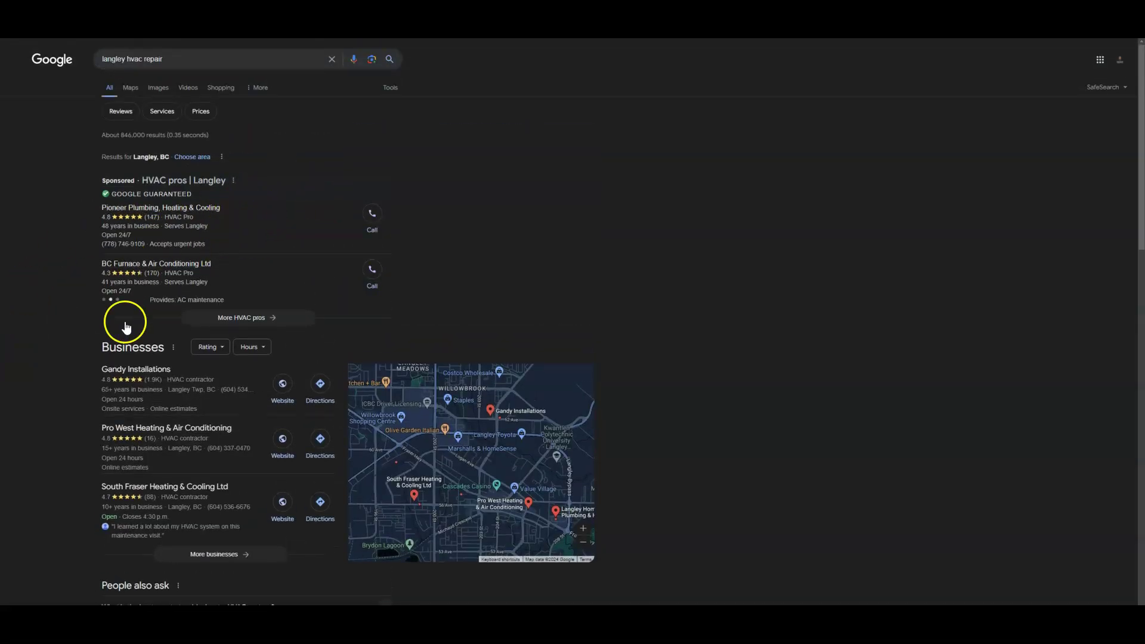
pyautogui.scroll(-7, 22, 324)
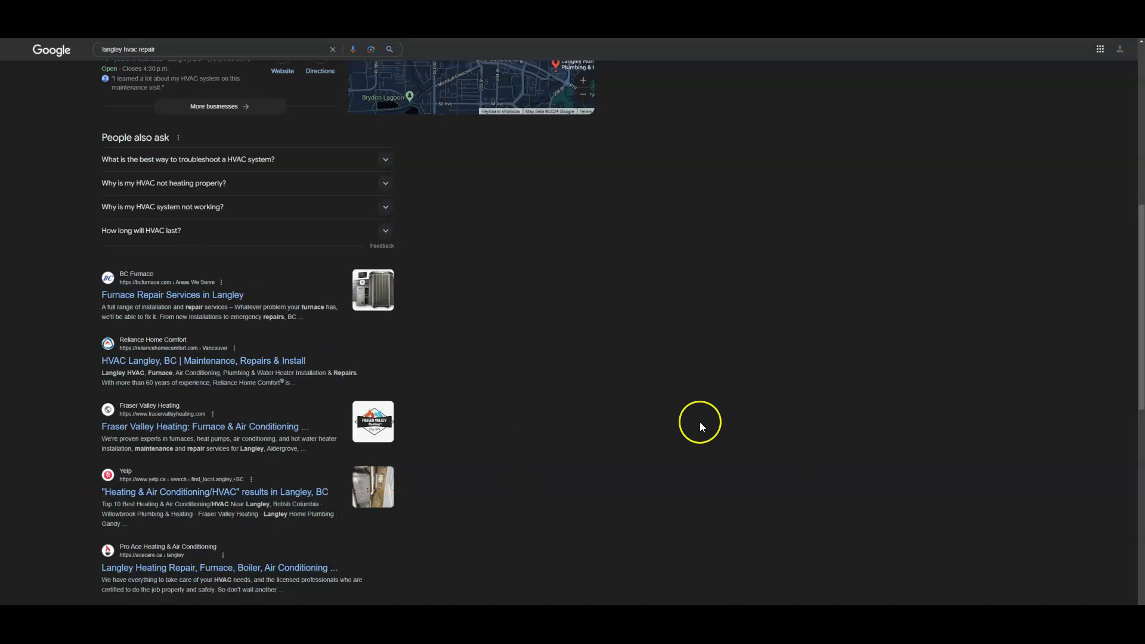
pyautogui.scroll(7, 699, 421)
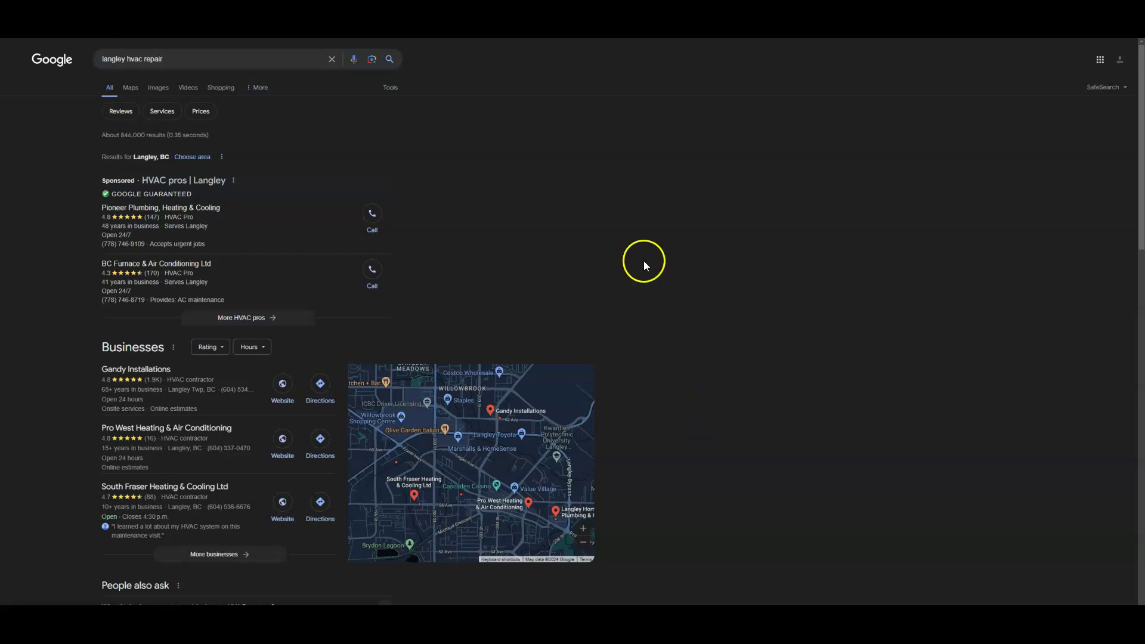
pyautogui.scroll(-3, 696, 291)
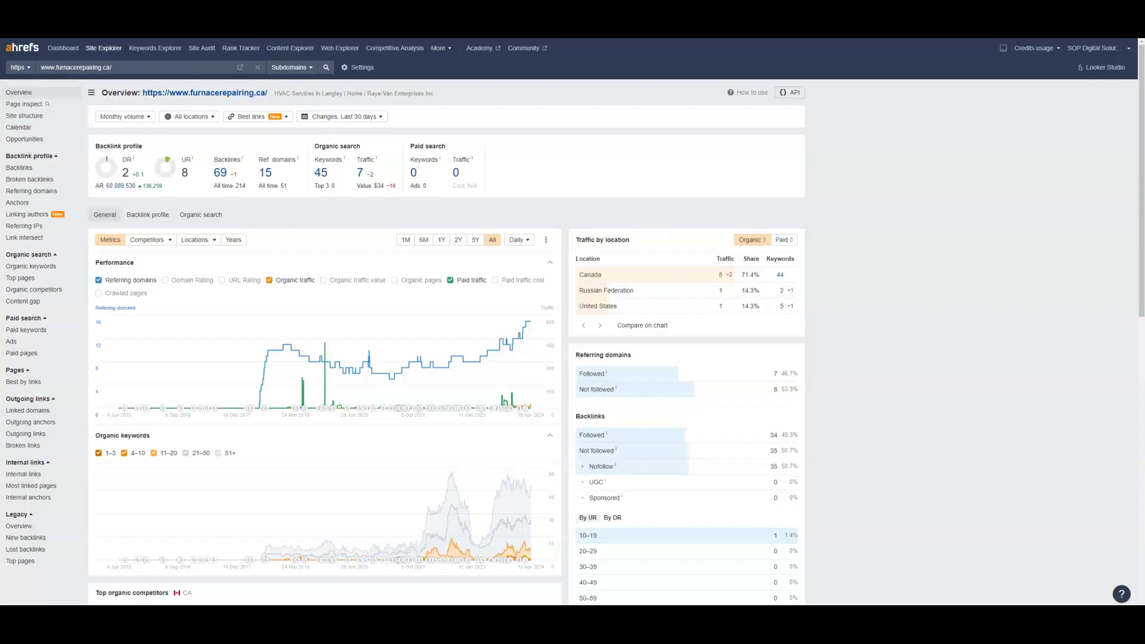
# Open the organic keywords report and check the KD and 150 volume for air conditioning services.
pyautogui.click(44, 267)
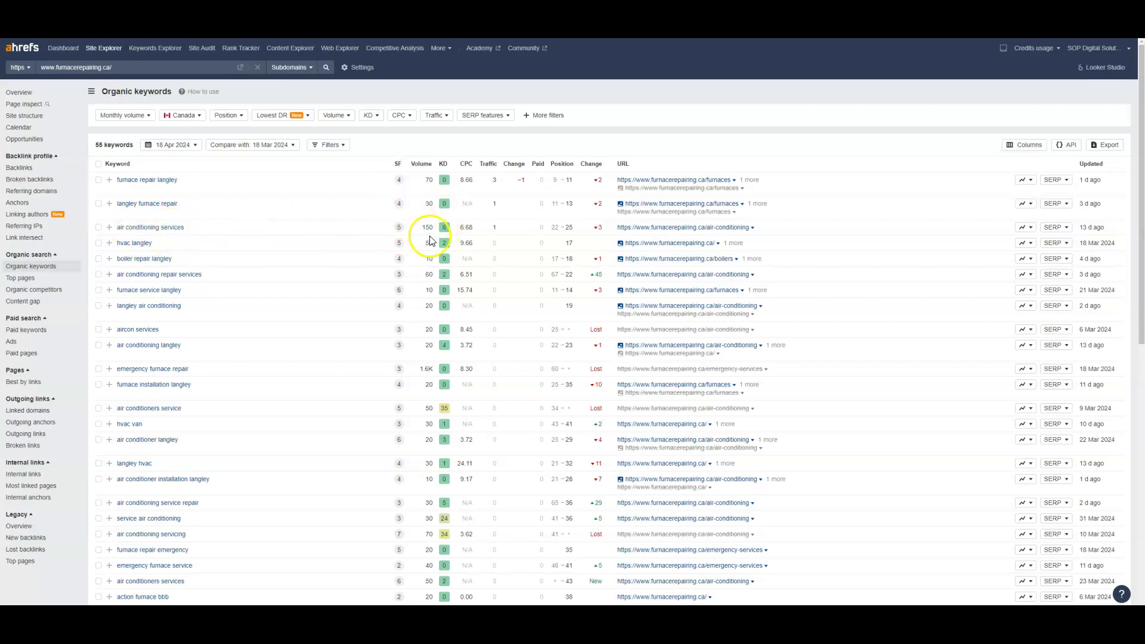
pyautogui.moveTo(428, 180)
pyautogui.doubleClick(444, 228)
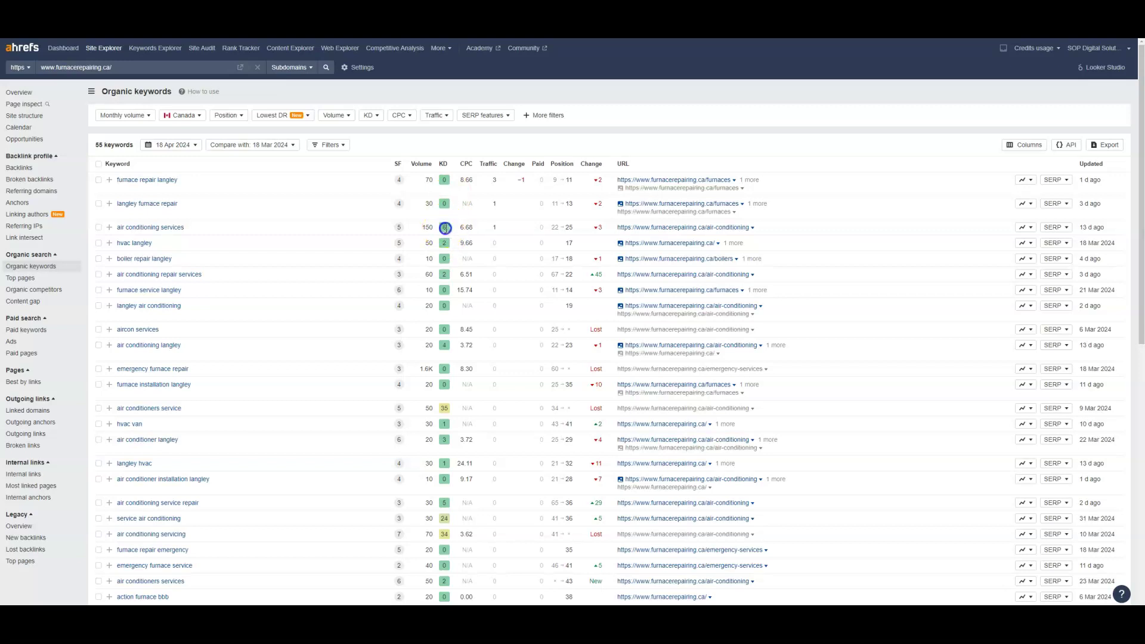
pyautogui.doubleClick(426, 228)
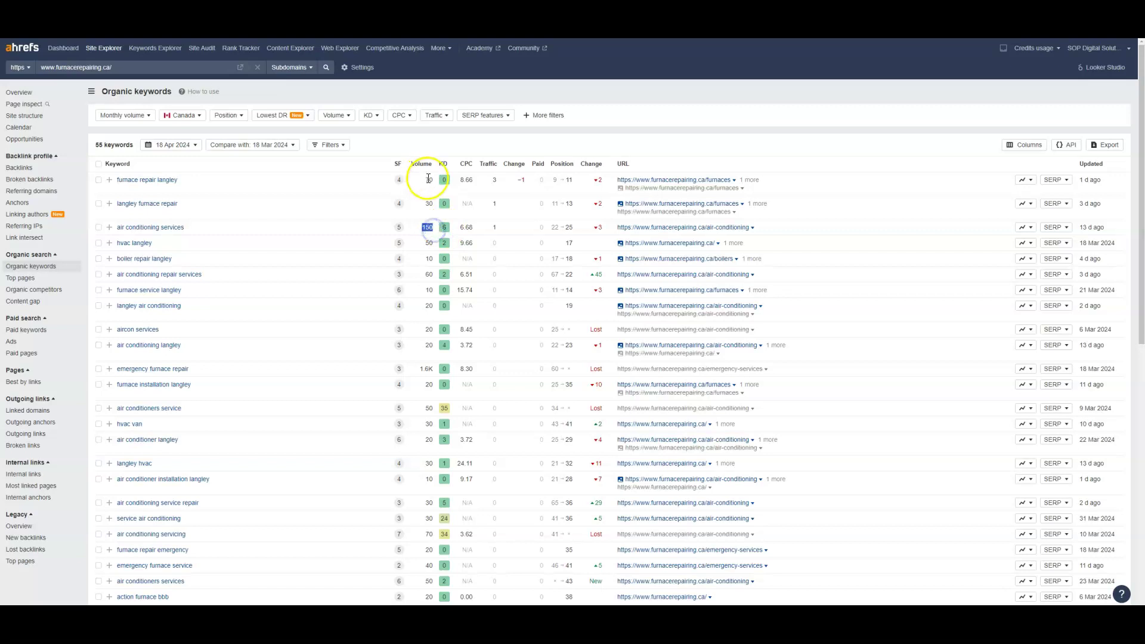
pyautogui.click(426, 249)
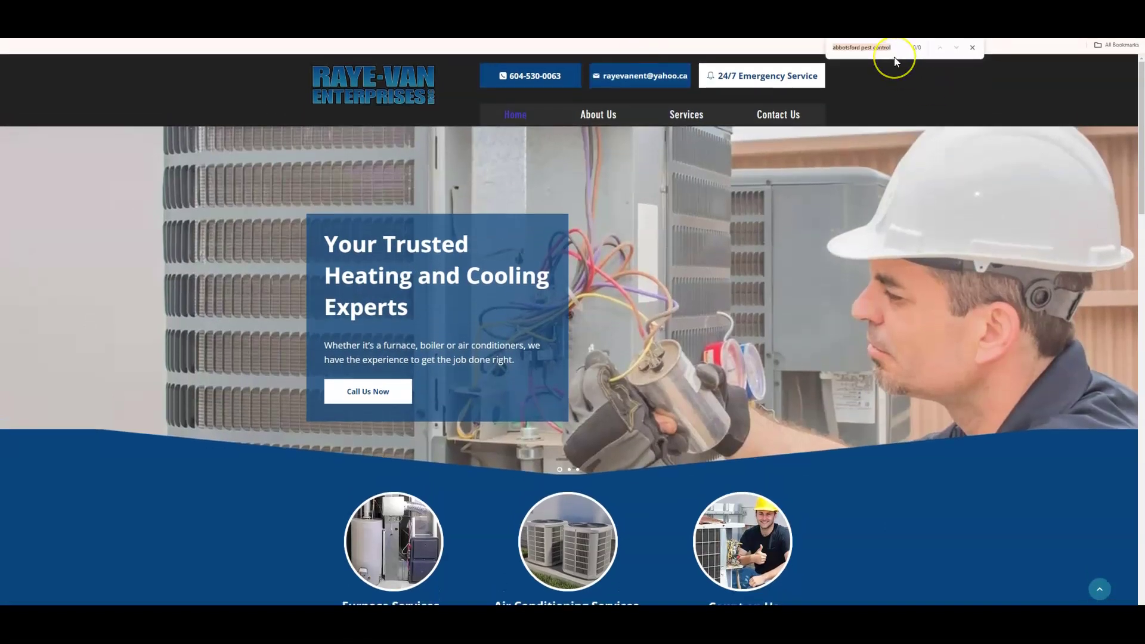
# Find 'hvac', 'langley', 'langley hvac' and 'langley air conditioning' on the homepage; the last finds nothing.
pyautogui.write('hvac repair')
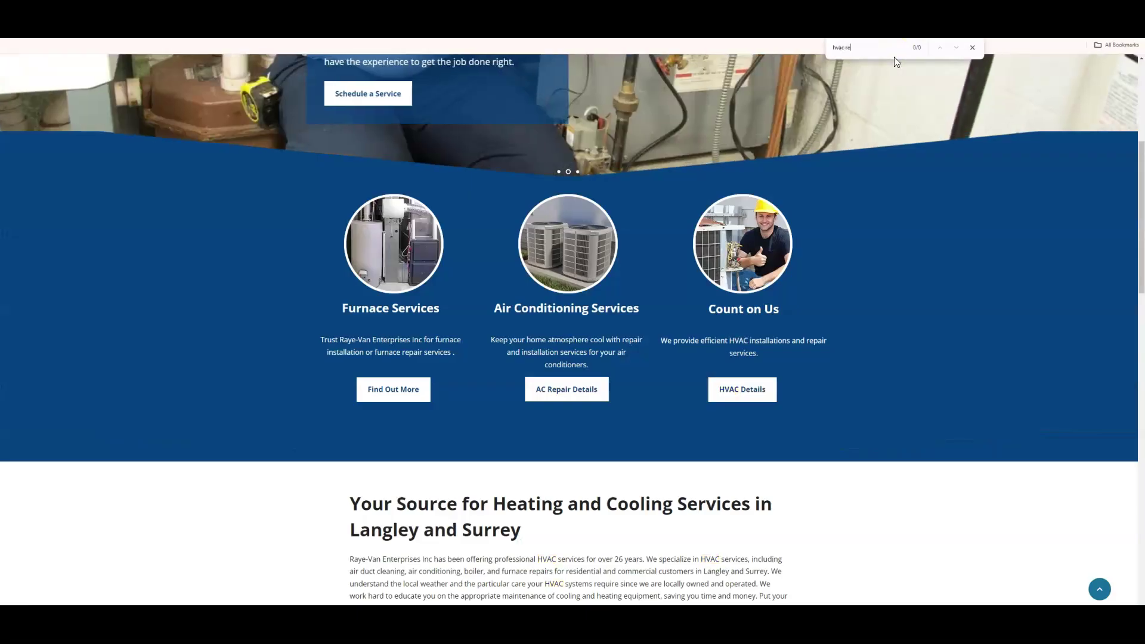
pyautogui.press('BackSpace')
pyautogui.press('BackSpace')
pyautogui.press('BackSpace')
pyautogui.press('BackSpace')
pyautogui.press('BackSpace')
pyautogui.press('BackSpace')
pyautogui.press('BackSpace')
pyautogui.press('BackSpace')
pyautogui.press('BackSpace')
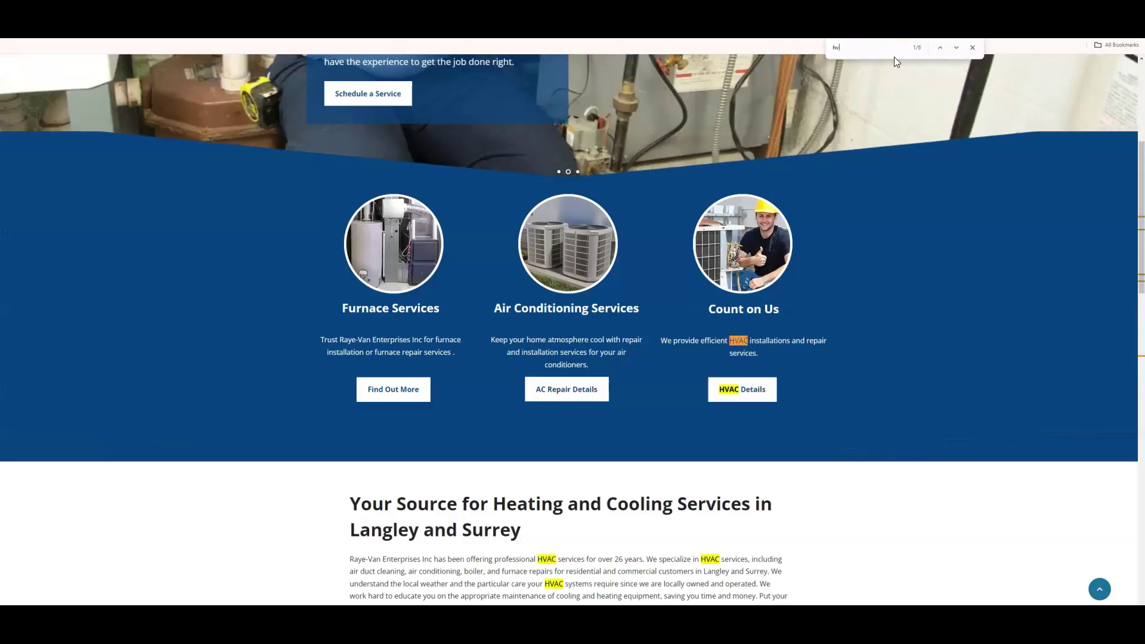
pyautogui.write('langley')
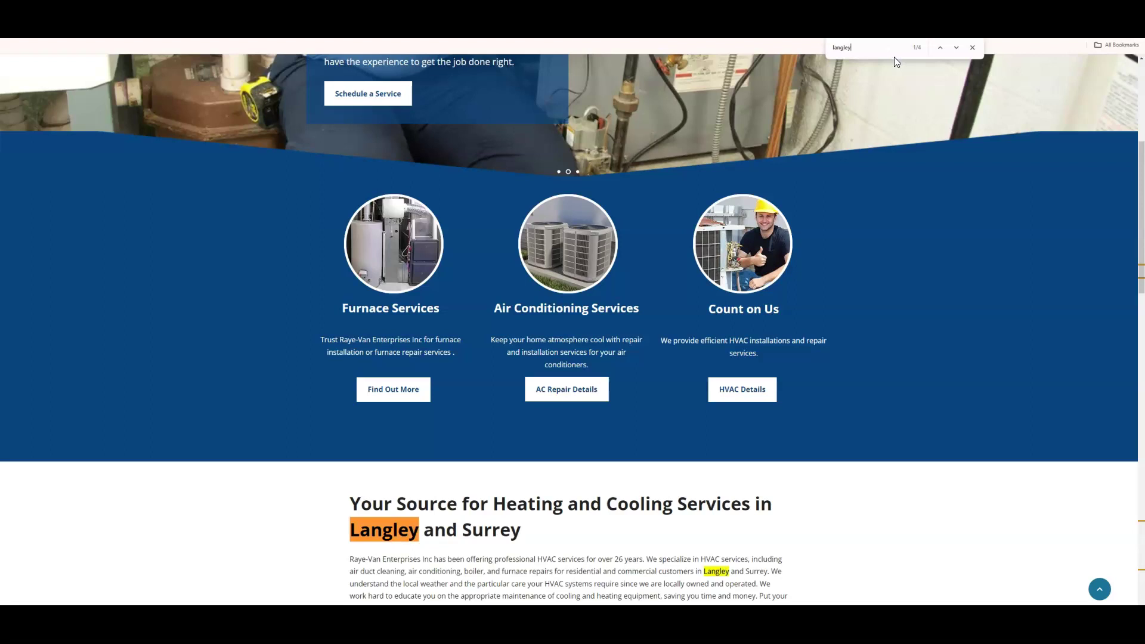
pyautogui.write('hava')
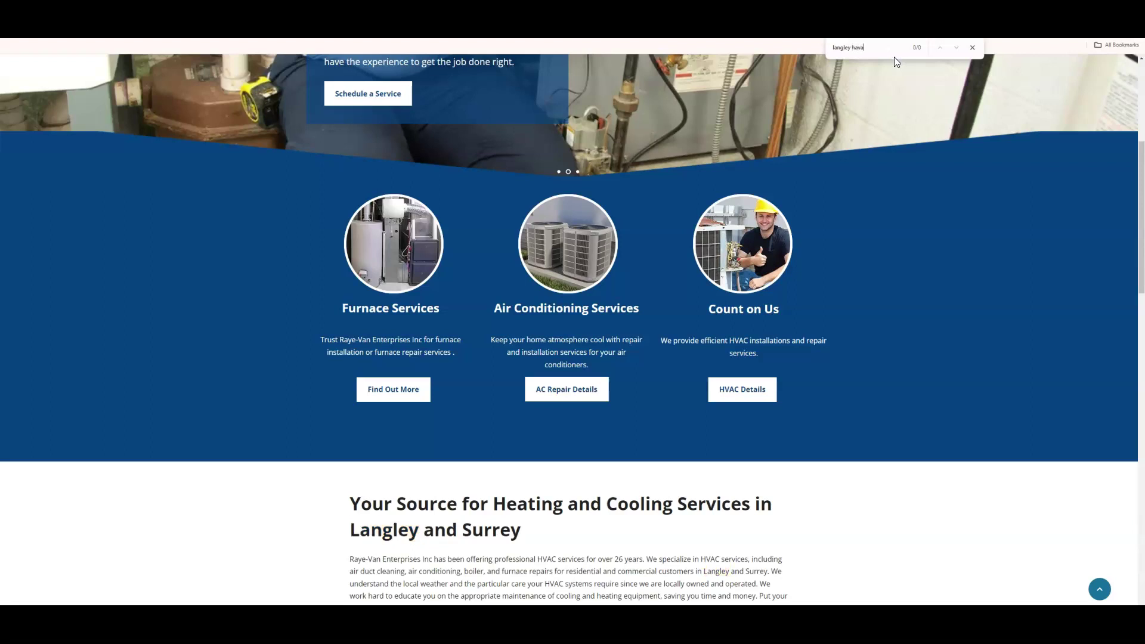
pyautogui.press('BackSpace')
pyautogui.press('BackSpace')
pyautogui.press('BackSpace')
pyautogui.press('BackSpace')
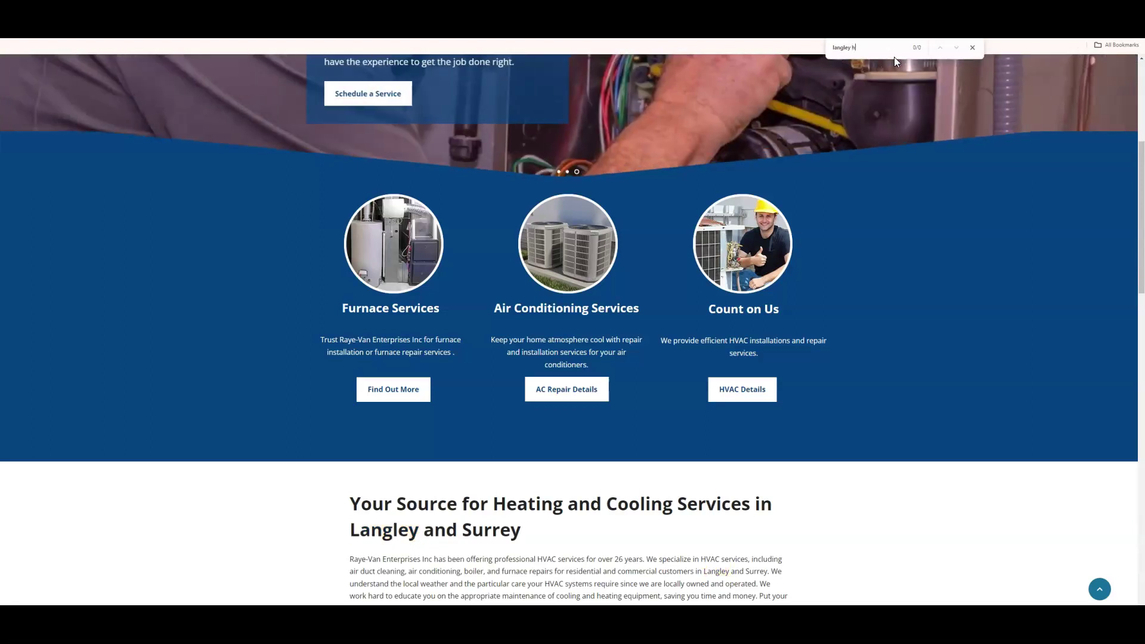
pyautogui.press('BackSpace')
pyautogui.write('hv')
pyautogui.press('BackSpace')
pyautogui.press('BackSpace')
pyautogui.press('BackSpace')
pyautogui.press('BackSpace')
pyautogui.write('air conditioning')
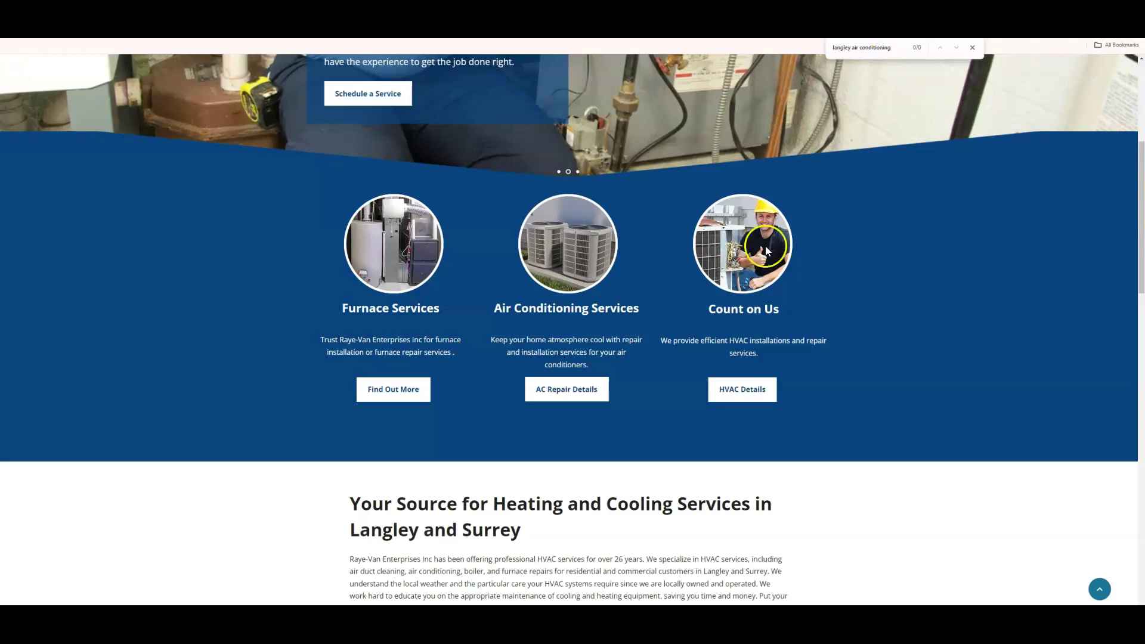
# Scroll the Raye-Van homepage, clear the find-bar selection, and go back to the Ahrefs keywords tab.
pyautogui.scroll(-15, 518, 363)
pyautogui.scroll(4, 527, 374)
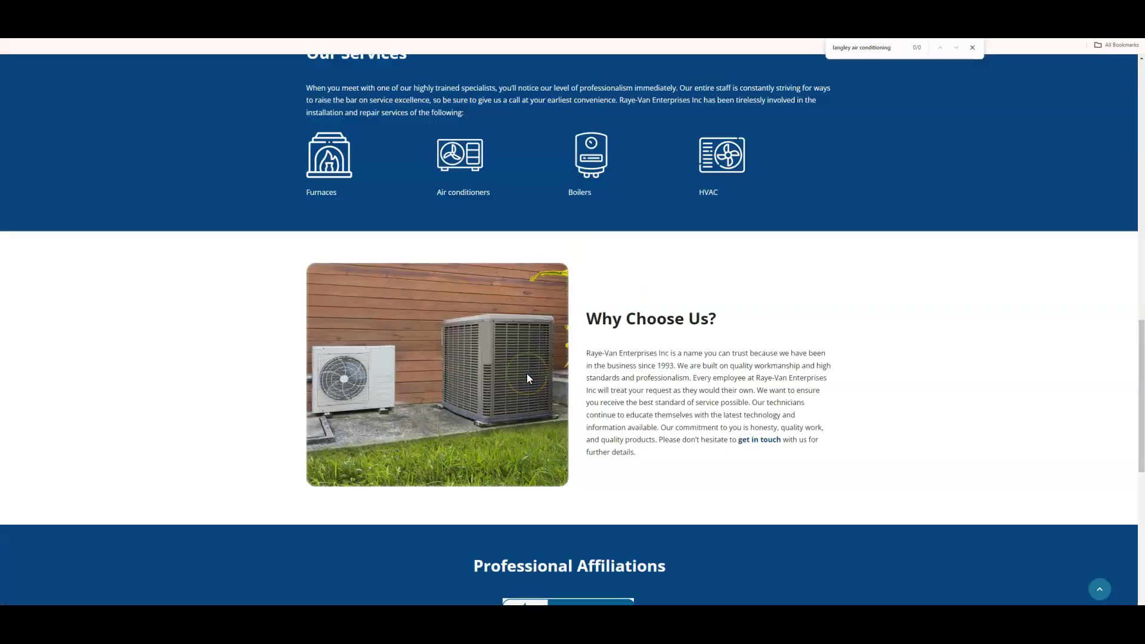
pyautogui.scroll(10, 527, 378)
pyautogui.scroll(5, 527, 378)
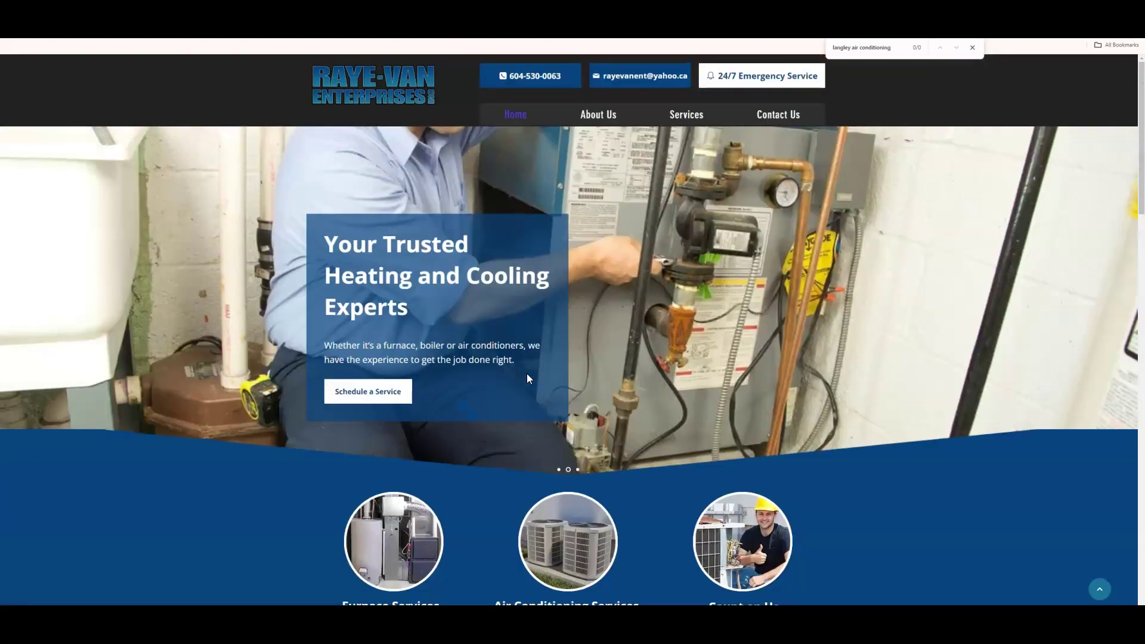
pyautogui.moveTo(830, 47); pyautogui.dragTo(892, 48)
pyautogui.moveTo(373, 83); pyautogui.dragTo(849, 50)
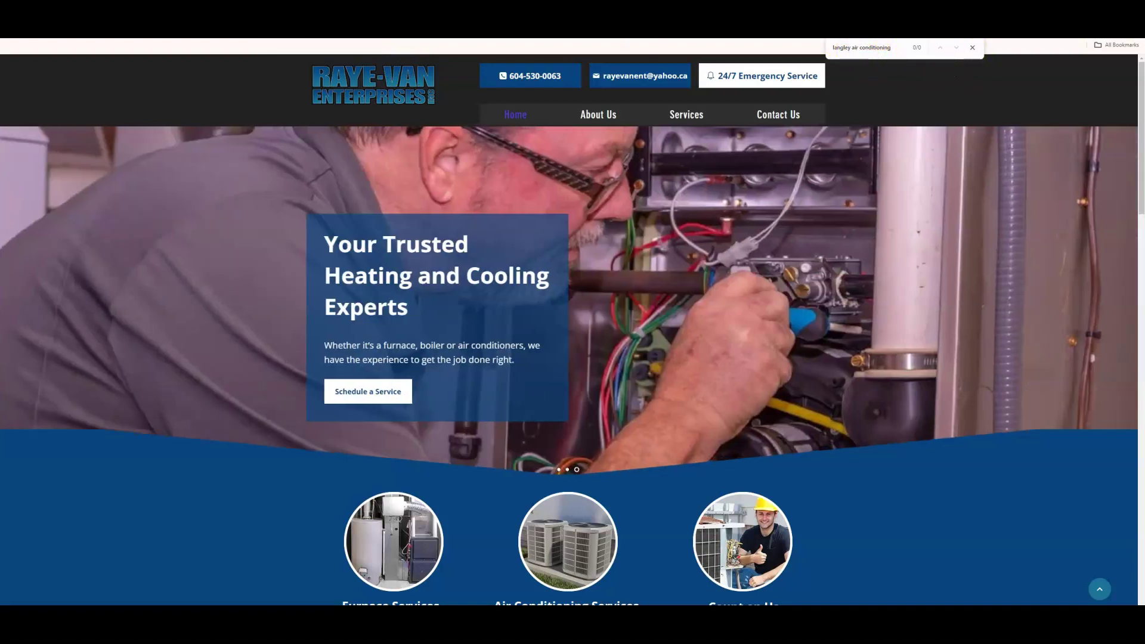
pyautogui.click(892, 54)
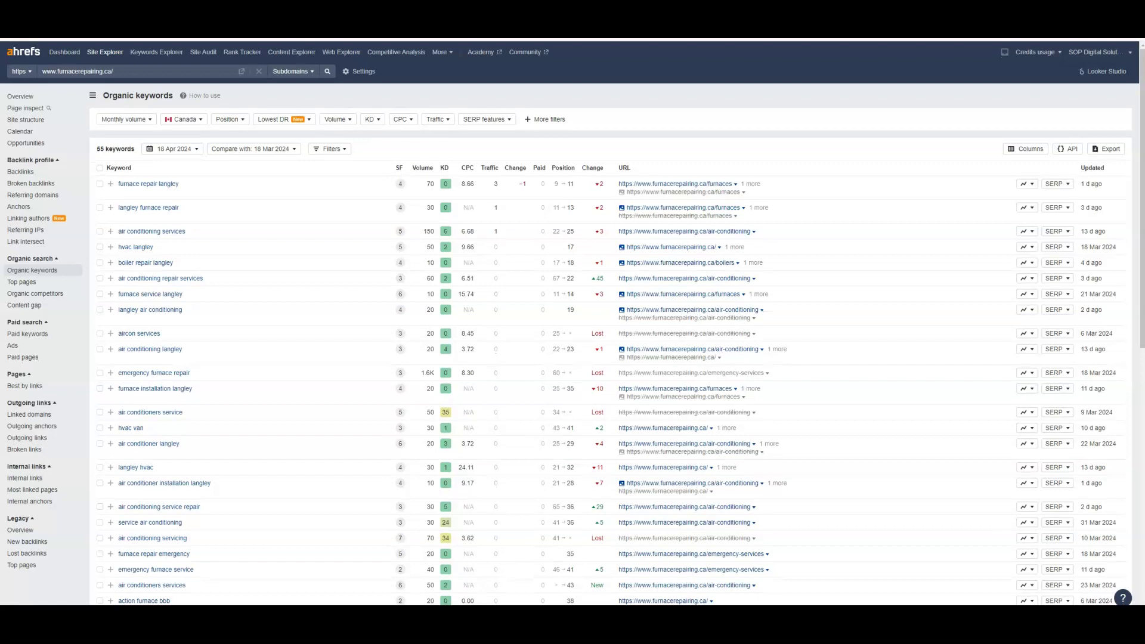
# Reopen the furnacerepairing.ca overview to review DR 2, 69 backlinks and 15 referring domains.
pyautogui.click(24, 96)
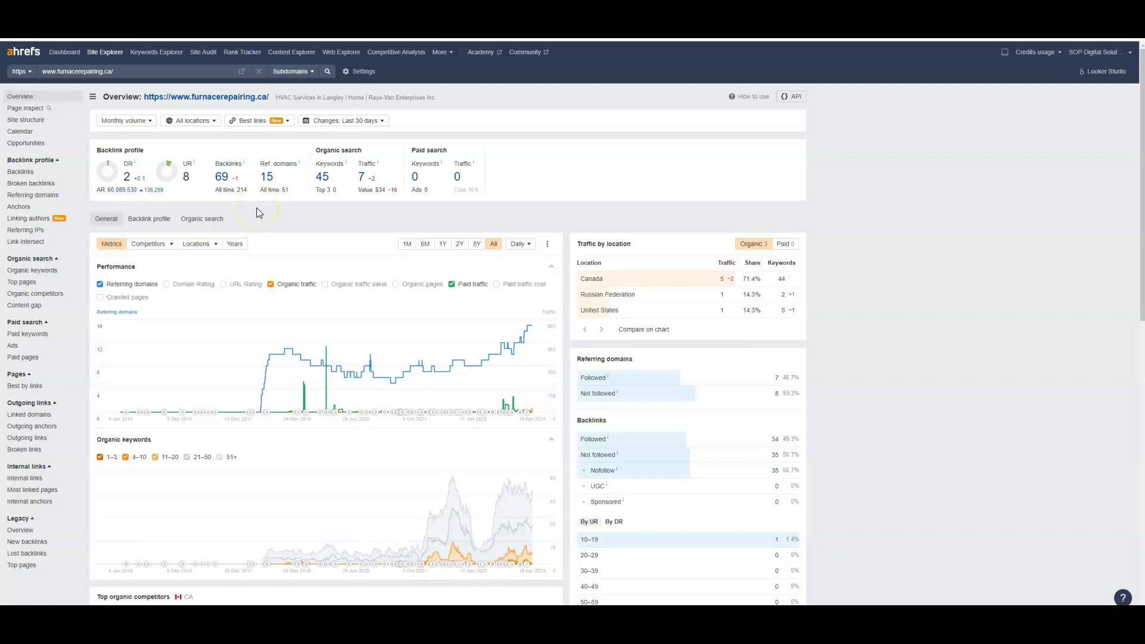
pyautogui.moveTo(263, 403)
# Compare the Businesses listings: Gandy Installations, Pro West Heating & Air Conditioning and South Fraser Heating & Cooling.
pyautogui.click(321, 206)
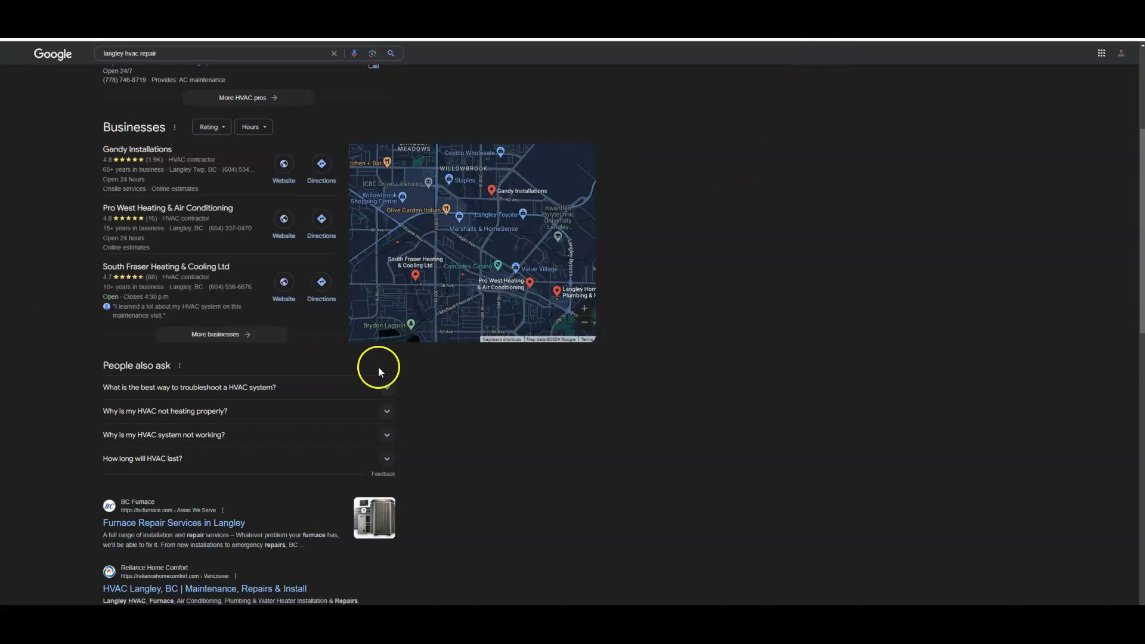
pyautogui.hscroll(1, 179, 238)
pyautogui.moveTo(125, 251)
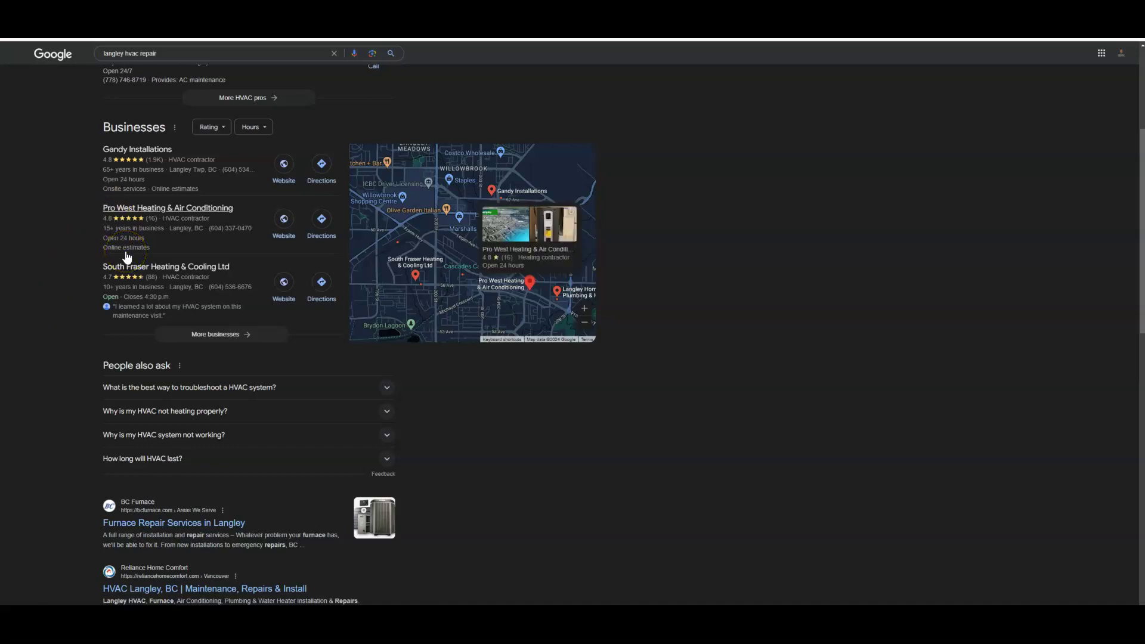
pyautogui.moveTo(226, 296)
pyautogui.moveTo(217, 225)
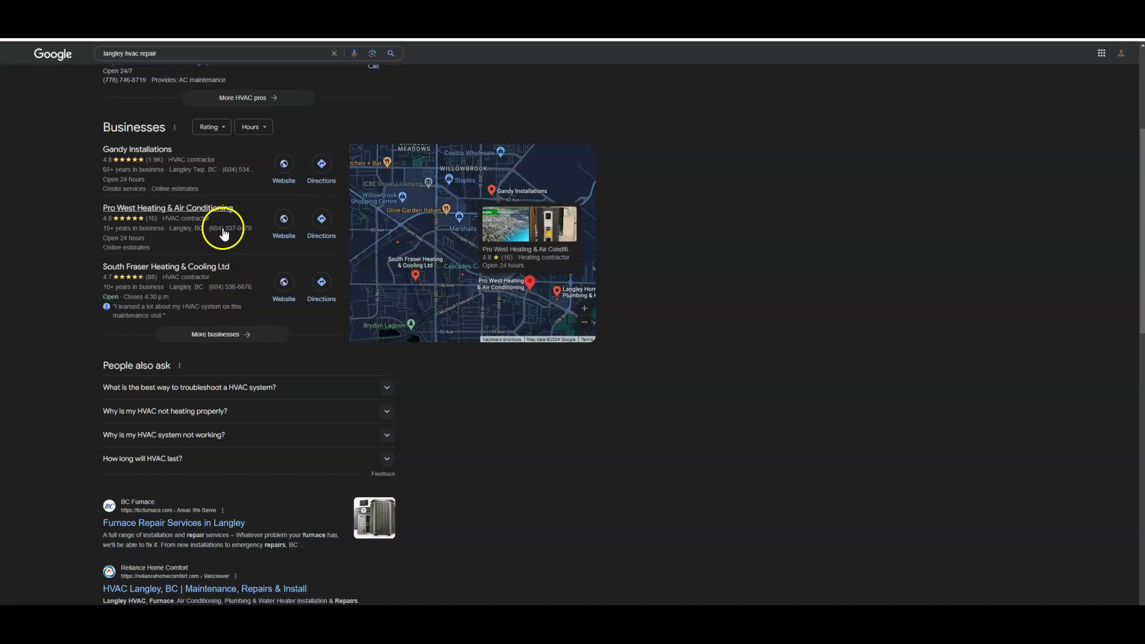